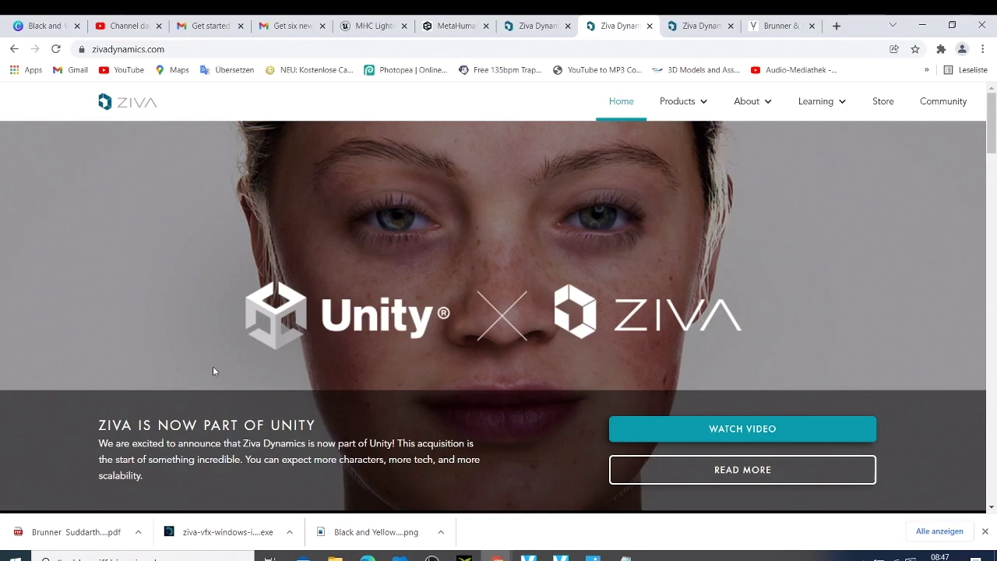
# - Go back to the 'ziva dynamics' Google results and open the 'Ziva Dynamics | Home' result
pyautogui.click(15, 49)
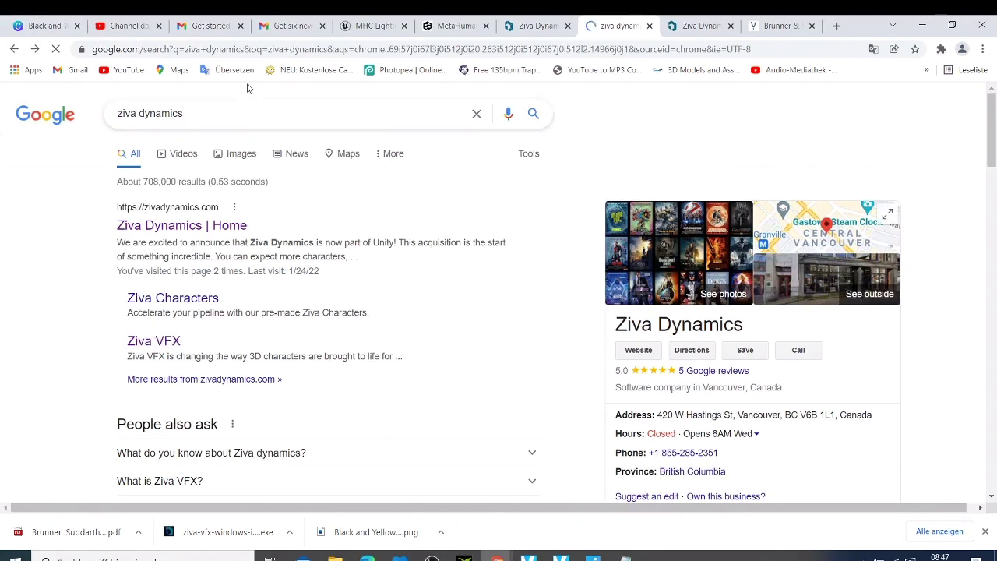
pyautogui.click(175, 226)
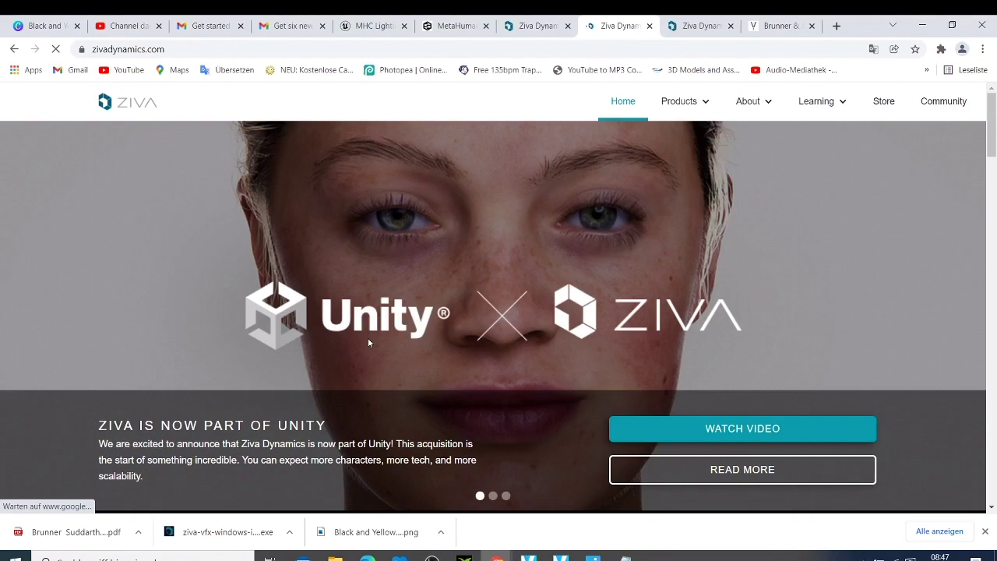
# - Scroll to 'Hollywood's Leading Film Assets', follow FREE TRIAL, then GET FREE TRIAL on Ziva VFX
pyautogui.scroll(-9, 367, 333)
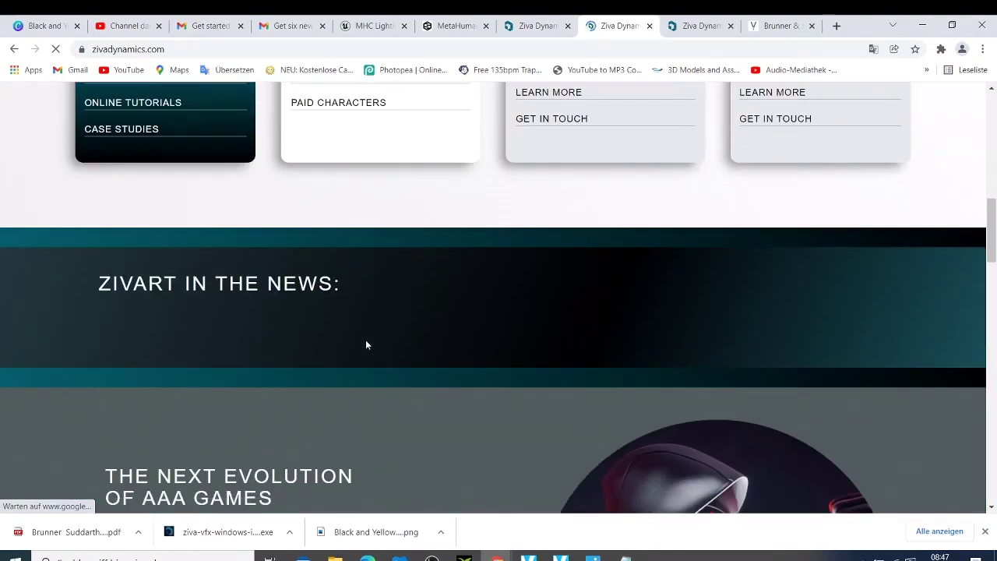
pyautogui.scroll(6, 366, 339)
pyautogui.scroll(-2, 203, 400)
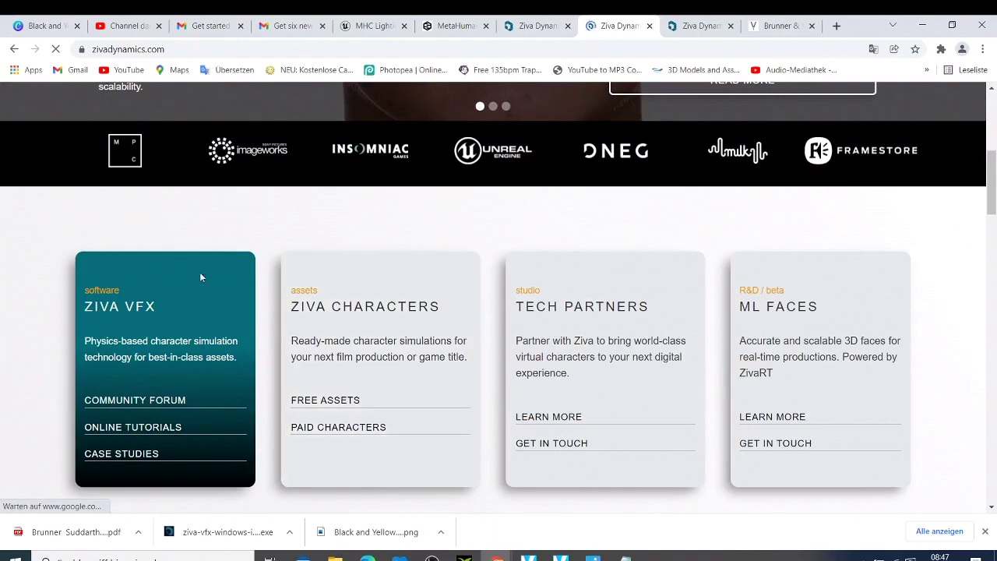
pyautogui.scroll(-8, 380, 277)
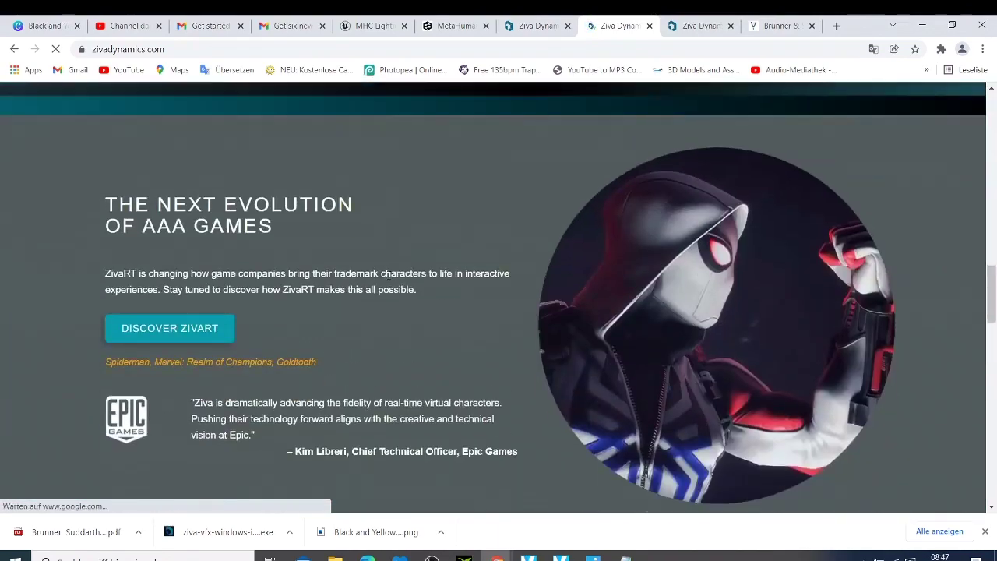
pyautogui.scroll(-9, 389, 279)
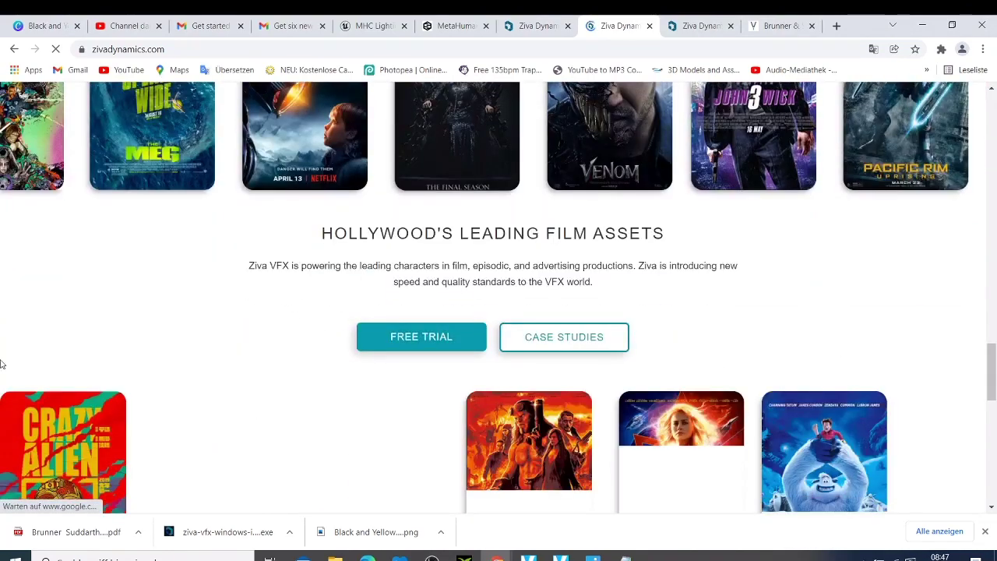
pyautogui.scroll(3, 459, 195)
pyautogui.scroll(-2, 546, 351)
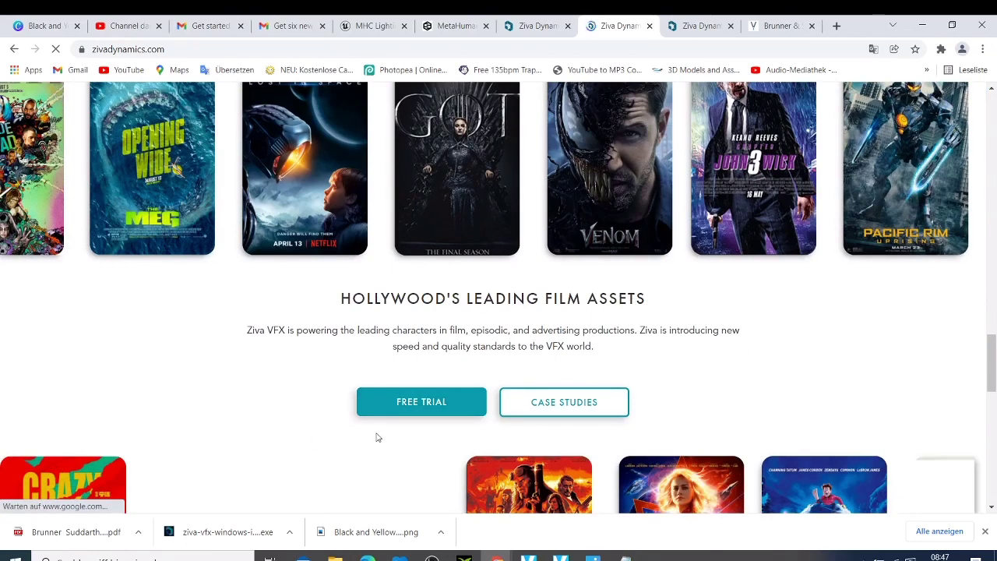
pyautogui.click(417, 410)
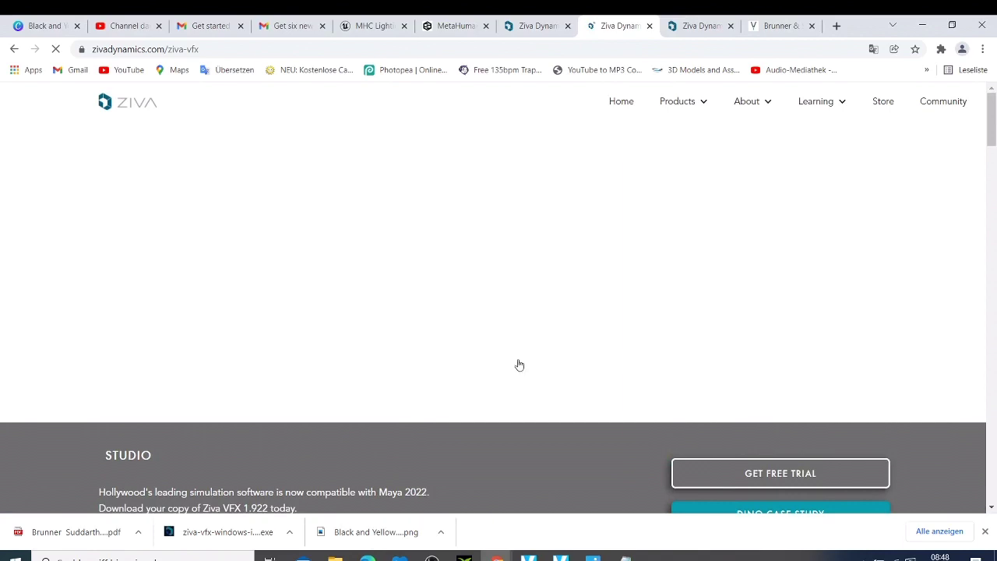
pyautogui.click(772, 476)
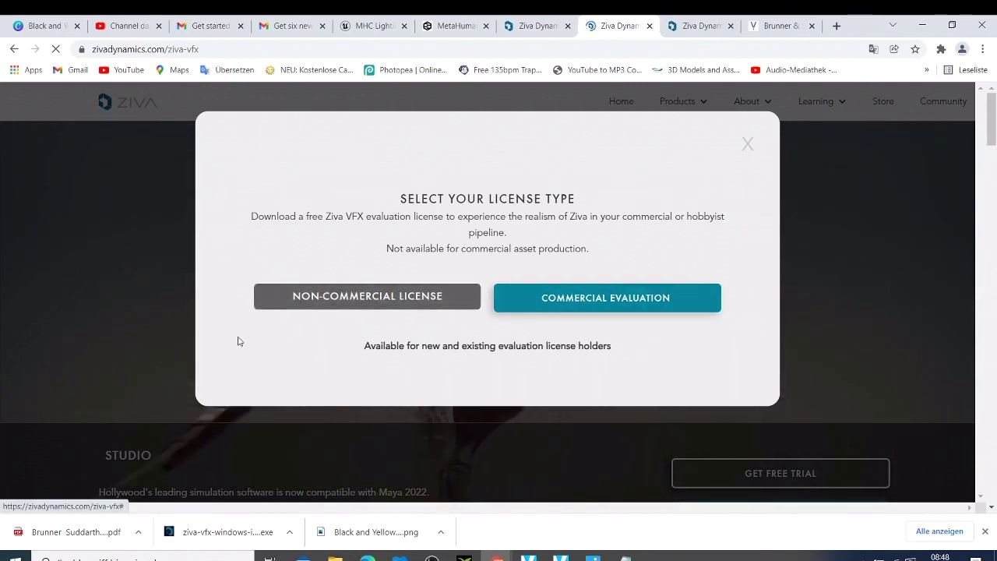
# - Choose NON-COMMERCIAL LICENSE to add the $0.00 2-month evaluation to the store cart
pyautogui.click(392, 308)
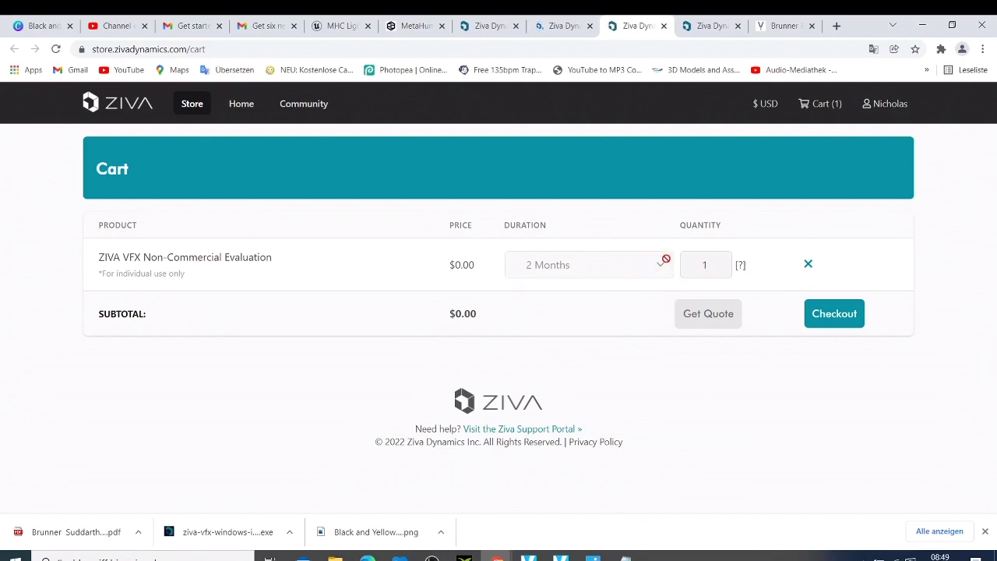
# - Proceed to checkout and fill in the license holder's name from the autofill suggestion
pyautogui.click(830, 312)
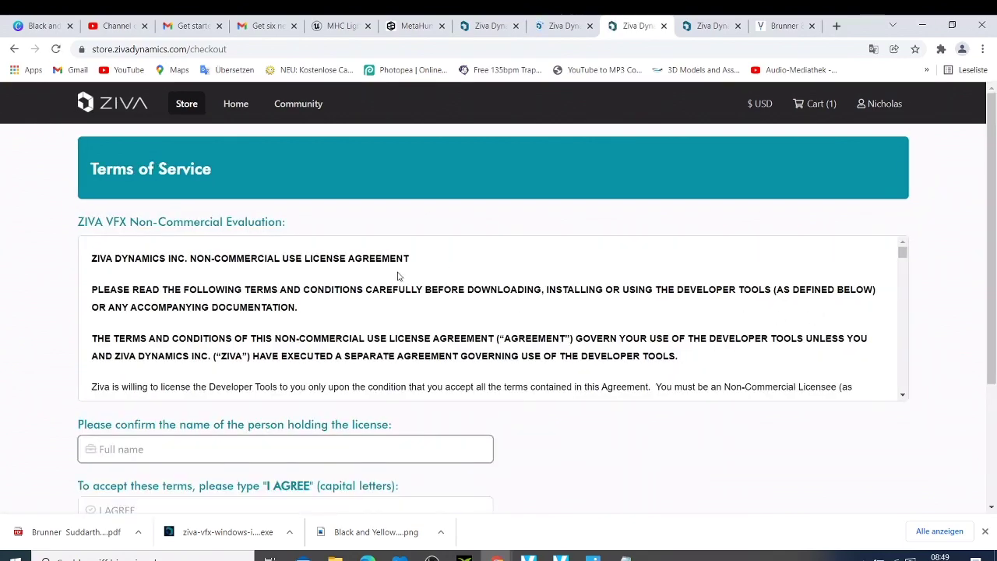
pyautogui.scroll(-5, 397, 275)
pyautogui.scroll(-3, 265, 370)
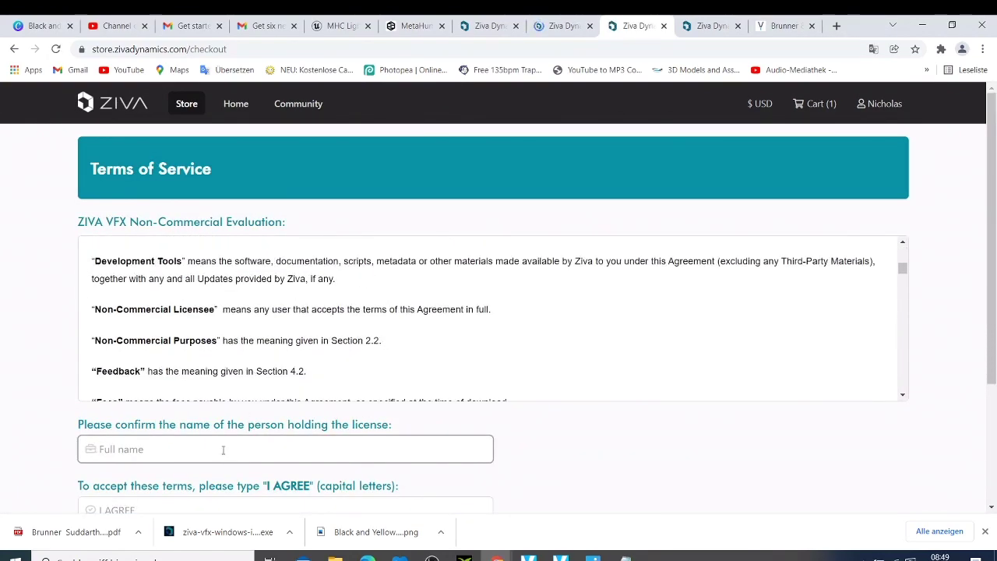
pyautogui.scroll(-2, 225, 443)
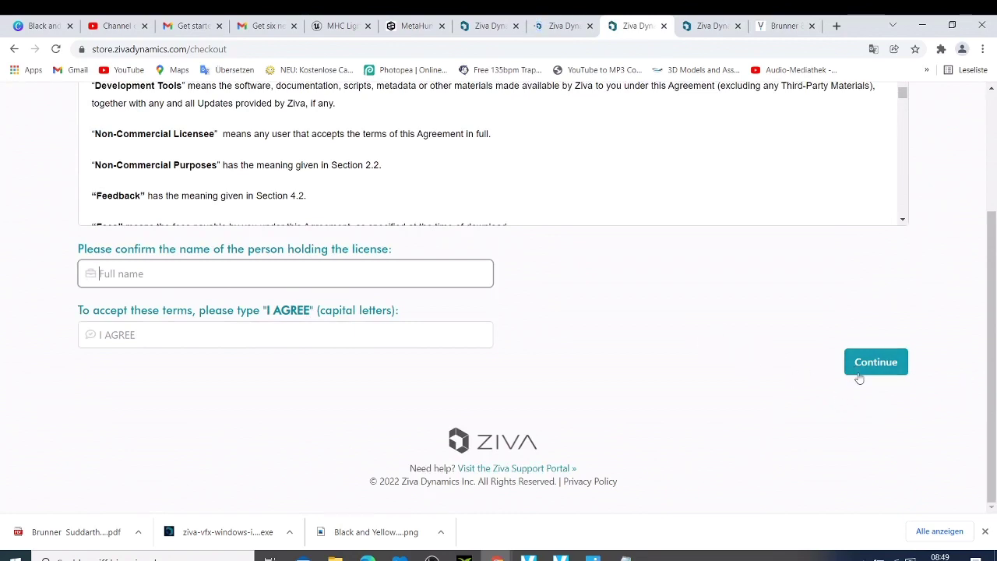
pyautogui.scroll(2, 832, 361)
pyautogui.scroll(-2, 729, 367)
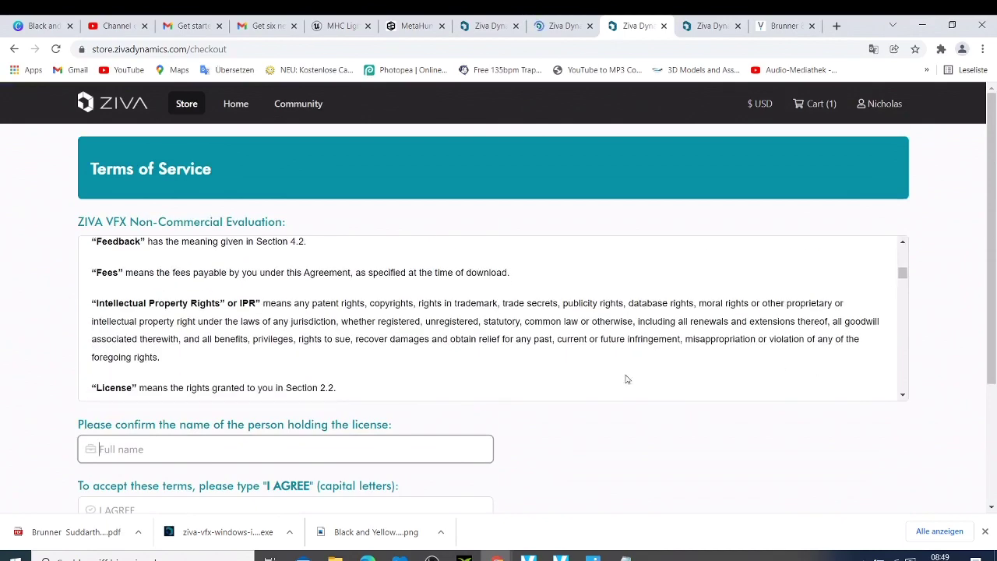
pyautogui.scroll(-2, 10, 458)
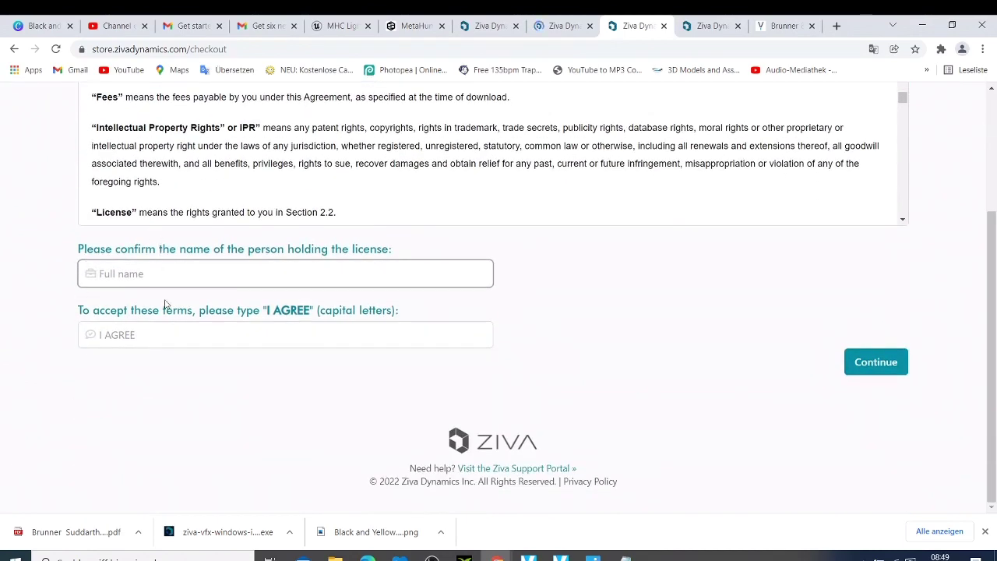
pyautogui.write('§d')
pyautogui.press('BackSpace')
pyautogui.press('BackSpace')
pyautogui.write('3d')
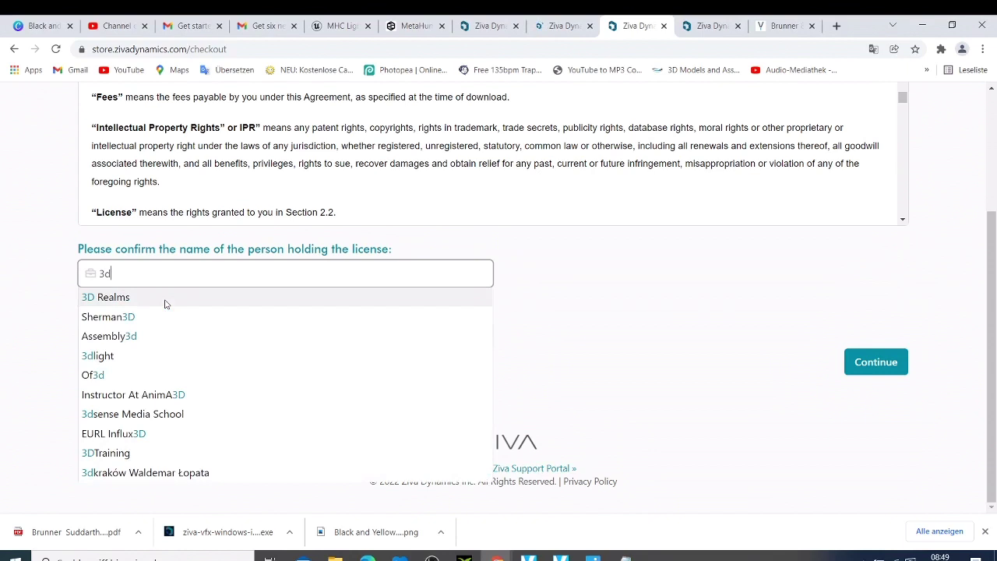
pyautogui.write('Animation')
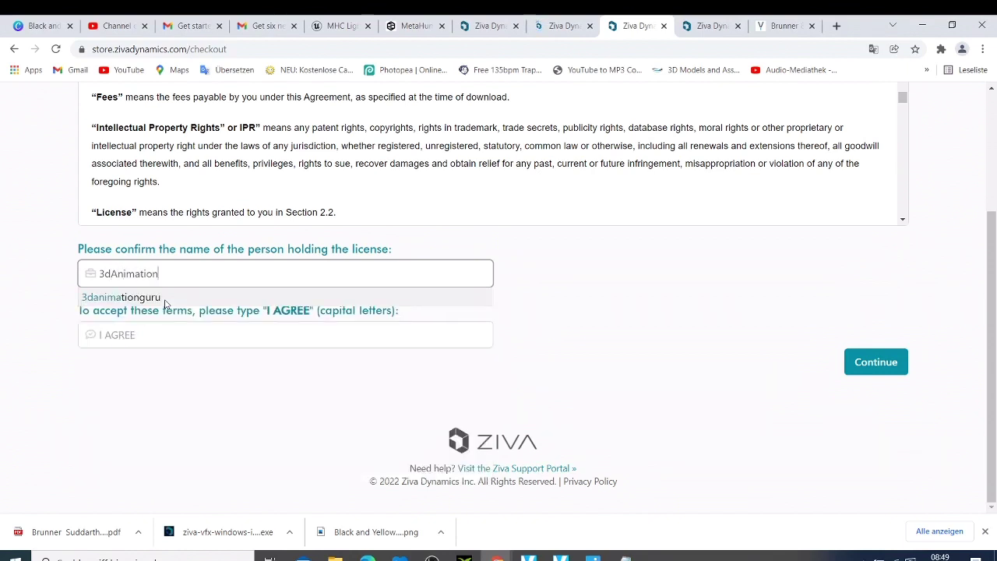
pyautogui.write('gu')
pyautogui.click(165, 299)
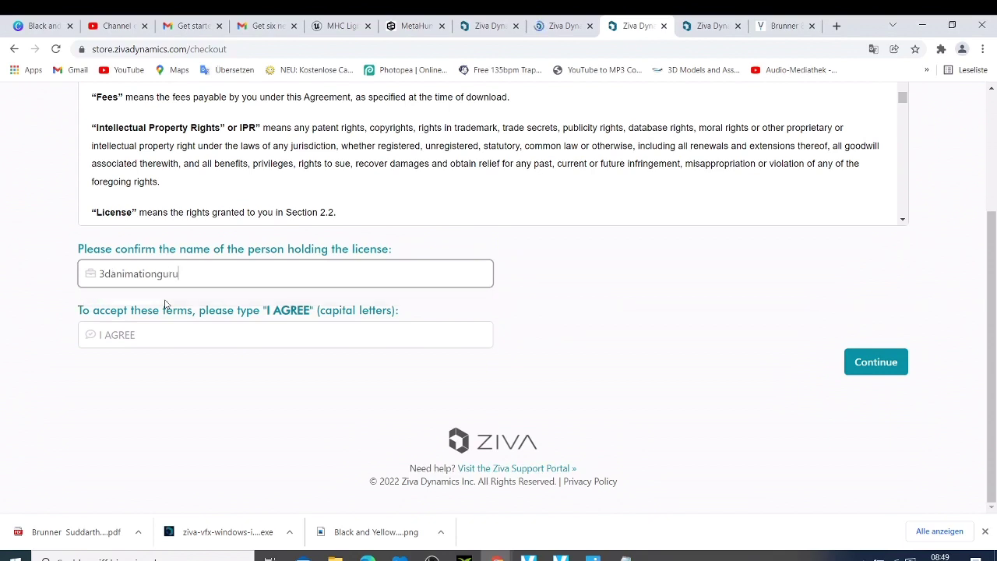
# - Enter 'I AGREE' in the terms agreement field and continue to User Details
pyautogui.click(119, 332)
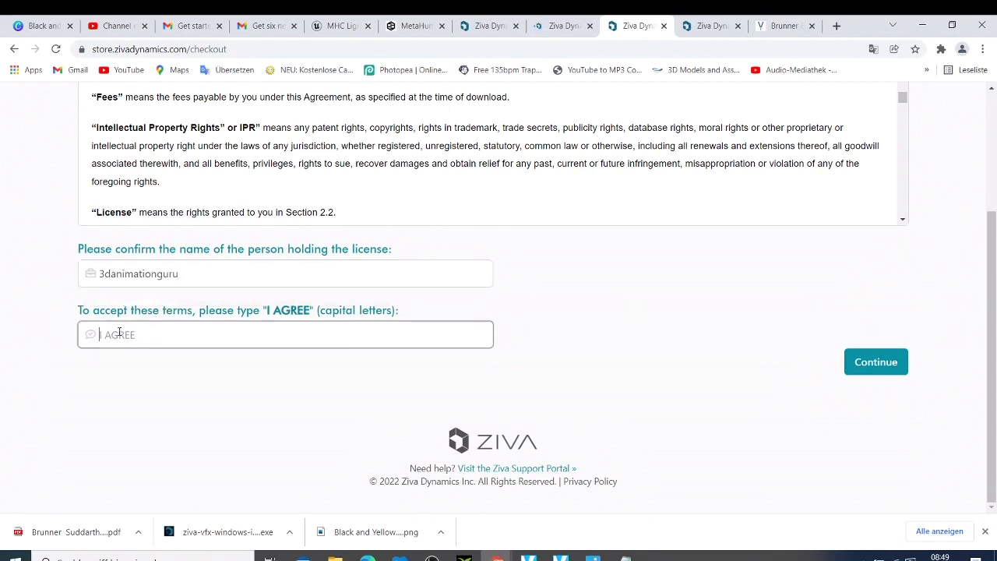
pyautogui.write('I')
pyautogui.press('BackSpace')
pyautogui.write('I AGREE')
pyautogui.click(897, 363)
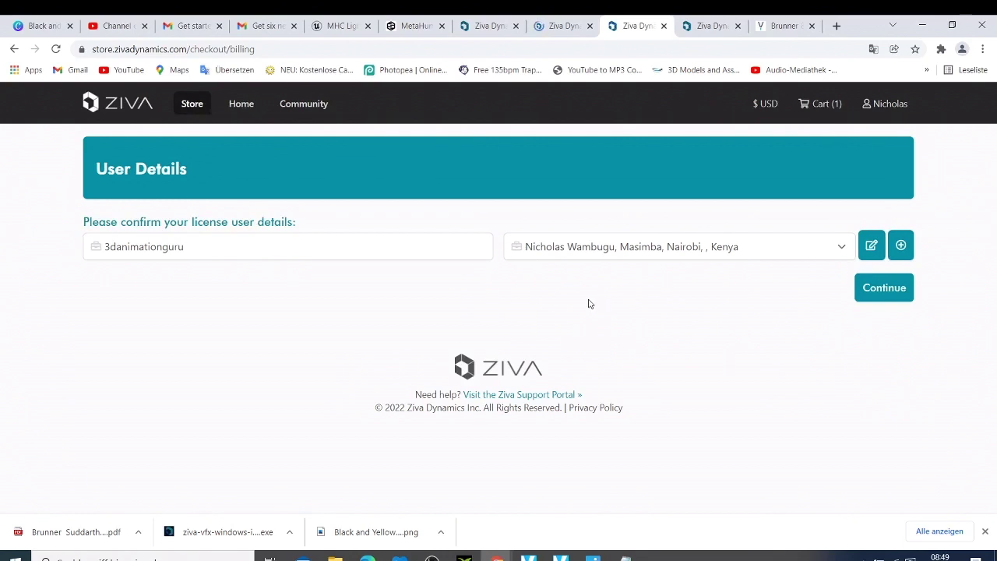
# - Keep the existing saved address and confirm the user details
pyautogui.click(842, 251)
pyautogui.click(843, 251)
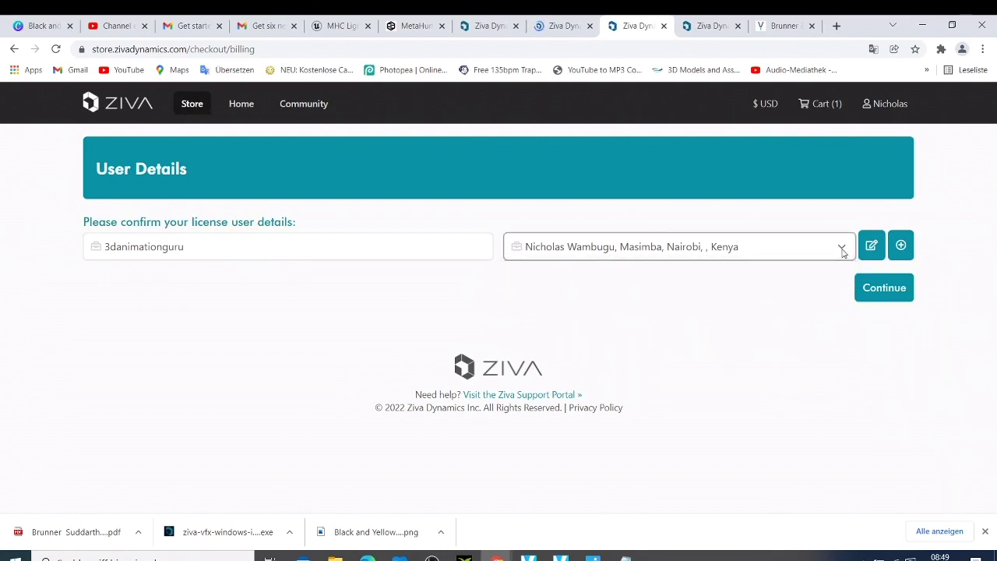
pyautogui.click(867, 299)
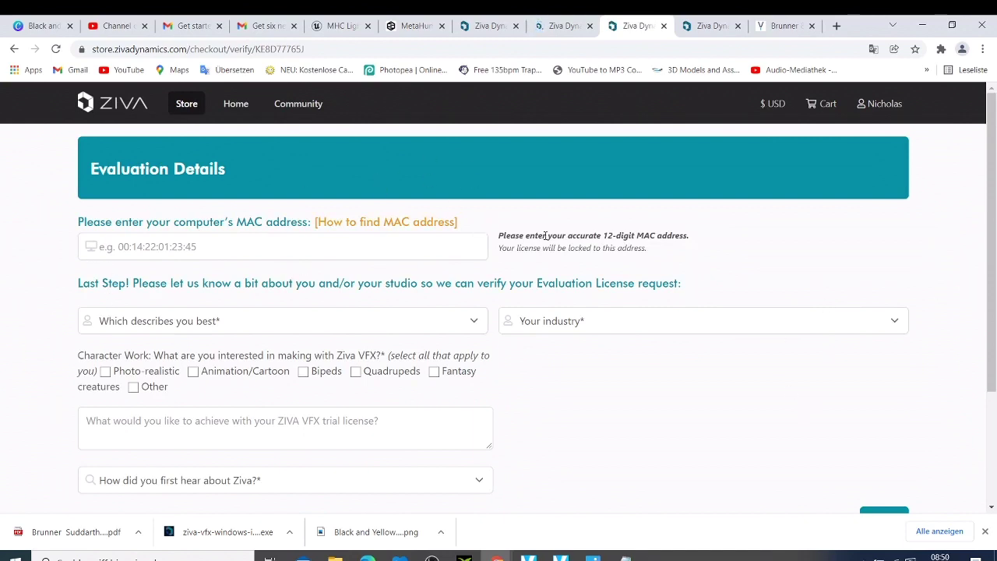
# - Expand the 'How to find MAC address' instructions on the Evaluation Details page
pyautogui.scroll(-2, 644, 211)
pyautogui.scroll(2, 607, 216)
pyautogui.click(345, 222)
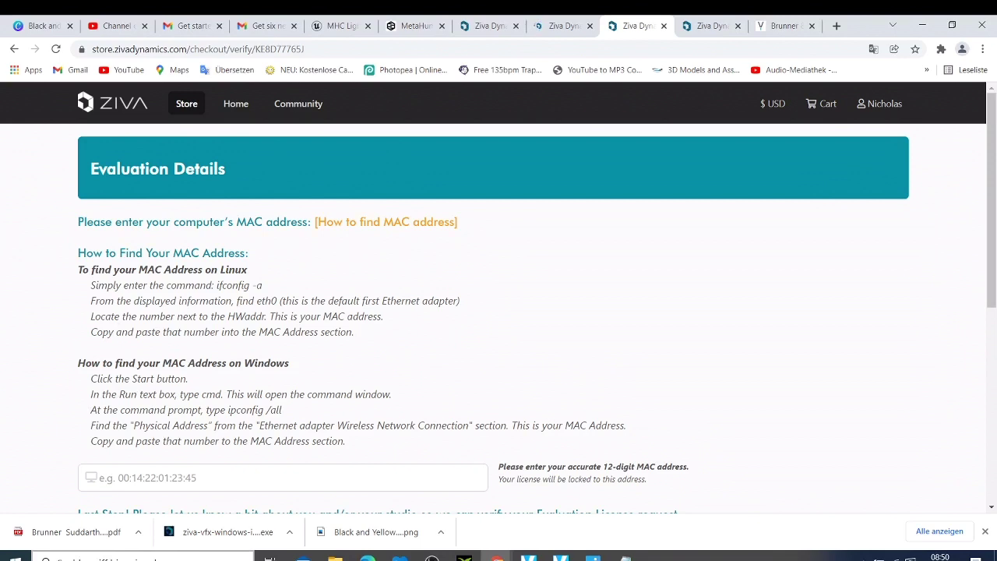
pyautogui.click(112, 557)
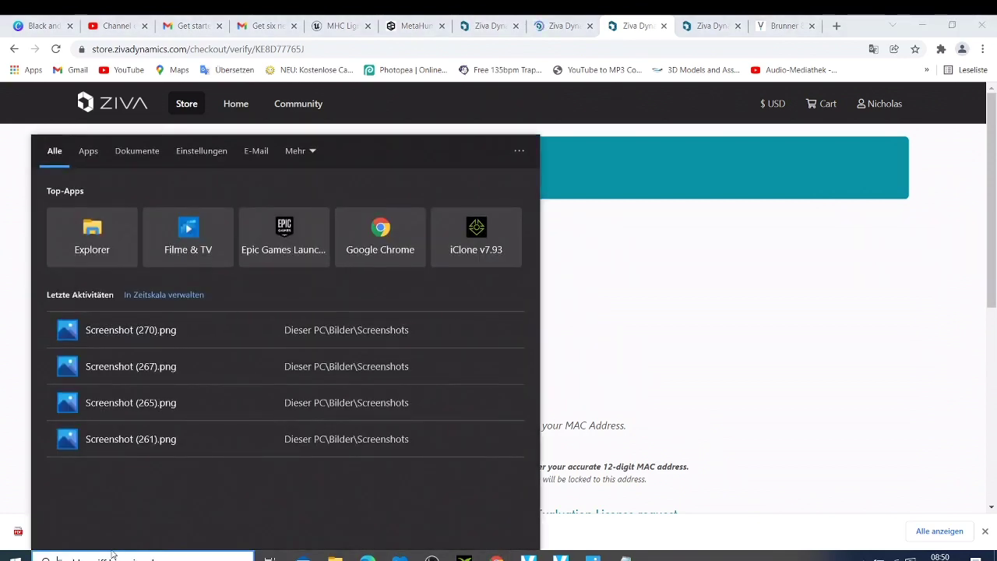
# - Search Windows for 'cmd' and launch Command Prompt (Eingabeaufforderung)
pyautogui.write('cmd')
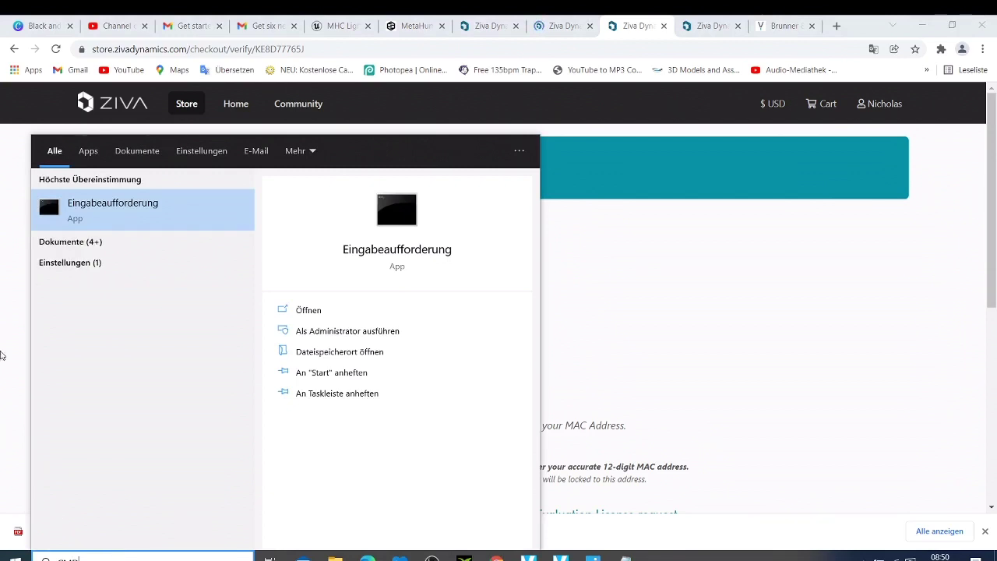
pyautogui.click(114, 206)
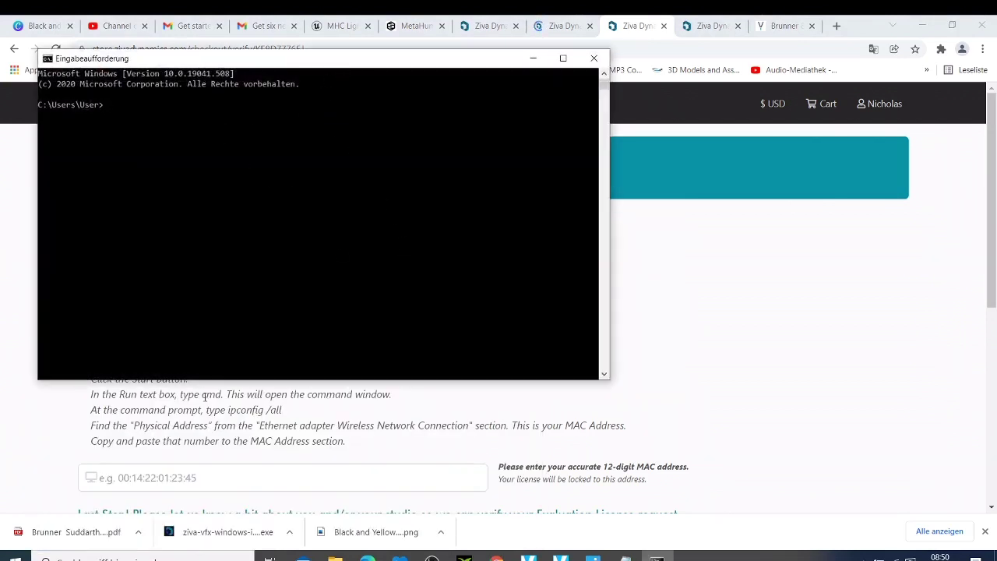
# - Copy 'ipconfig /all' from the instructions and run it in Command Prompt
pyautogui.moveTo(228, 409); pyautogui.dragTo(284, 412)
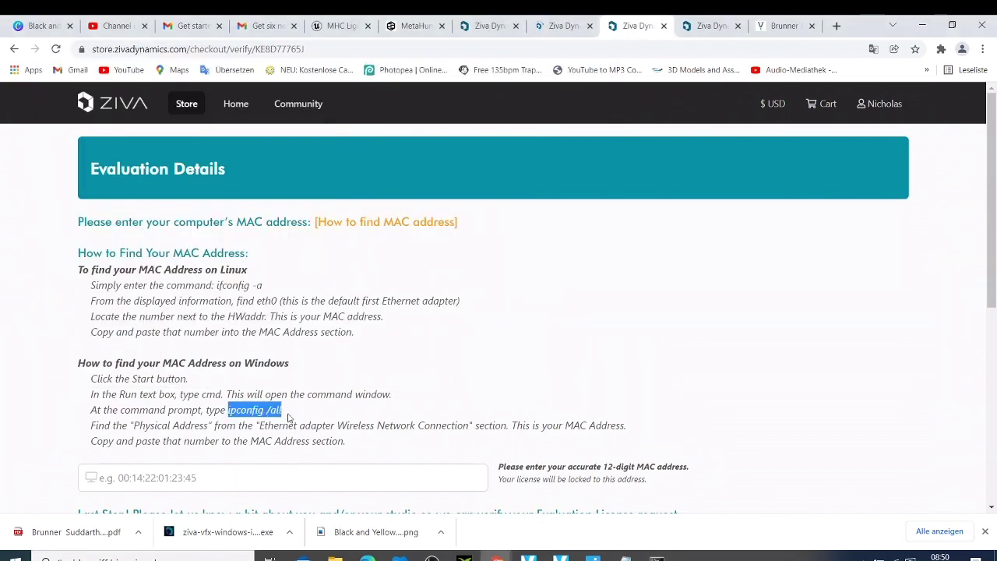
pyautogui.rightClick(282, 429)
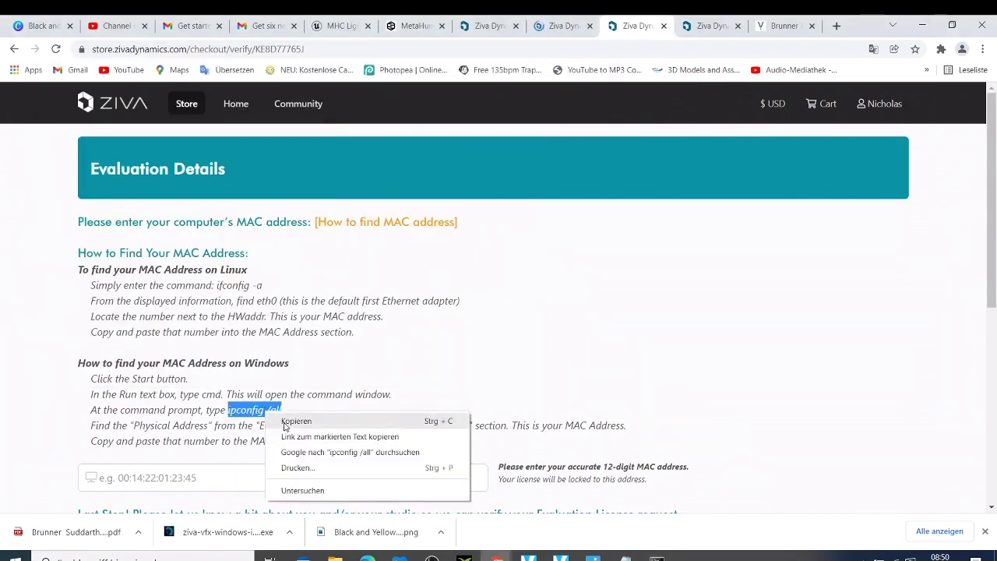
pyautogui.click(285, 425)
pyautogui.click(657, 558)
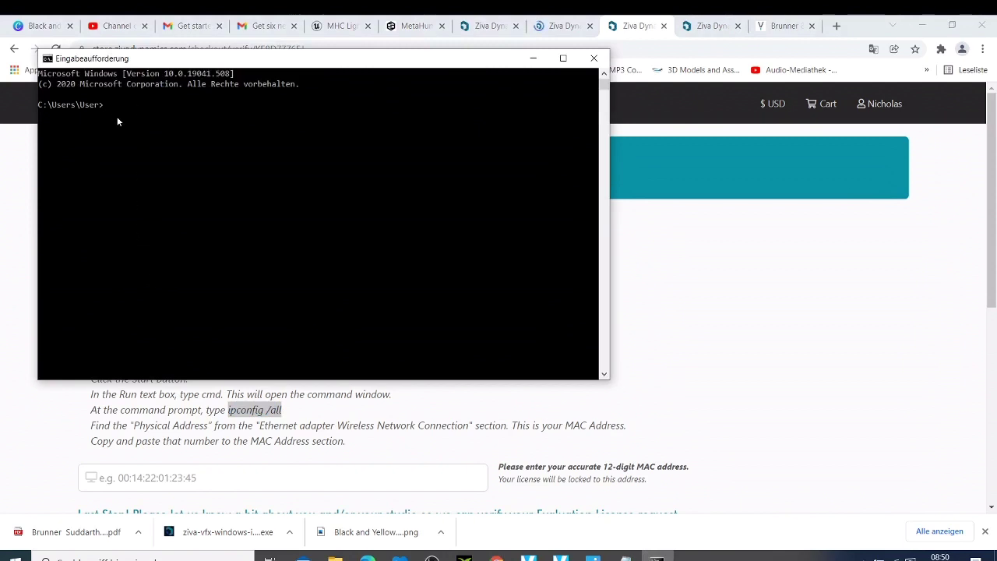
pyautogui.hotkey('ctrl', 'v')
pyautogui.press('Return')
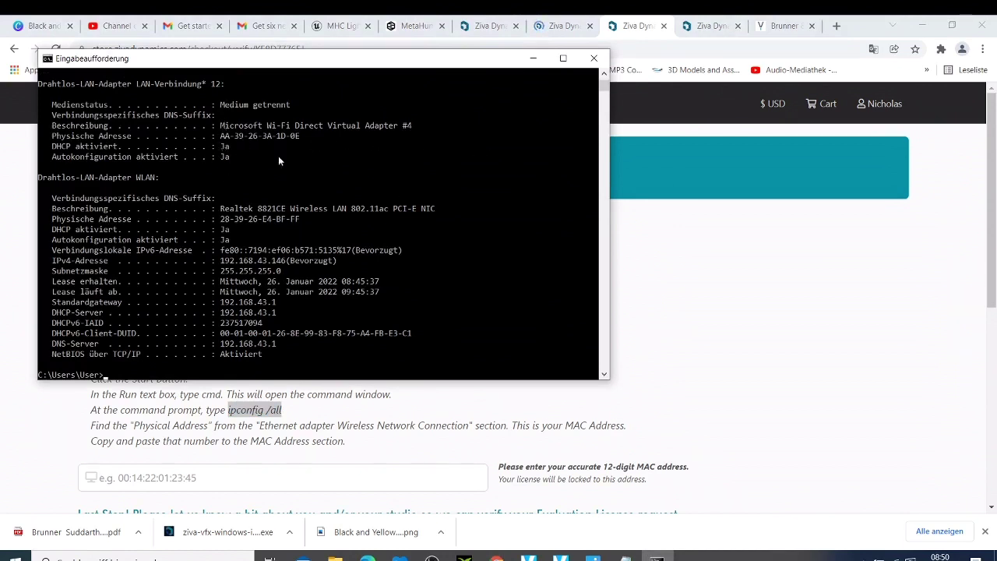
# - Minimise Command Prompt and switch to the Ziva welcome email tab in Gmail
pyautogui.click(531, 58)
pyautogui.scroll(-2, 117, 335)
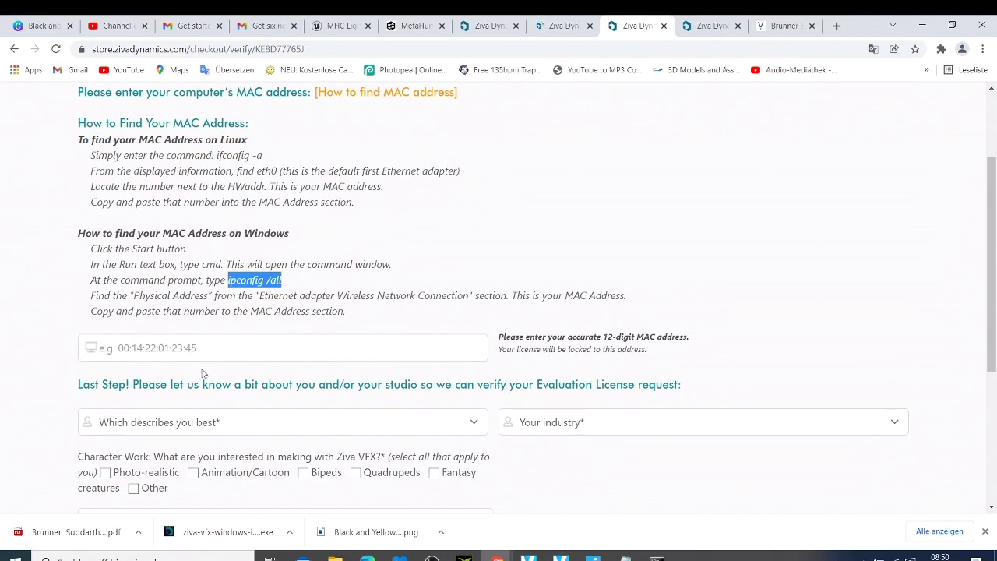
pyautogui.scroll(-3, 422, 412)
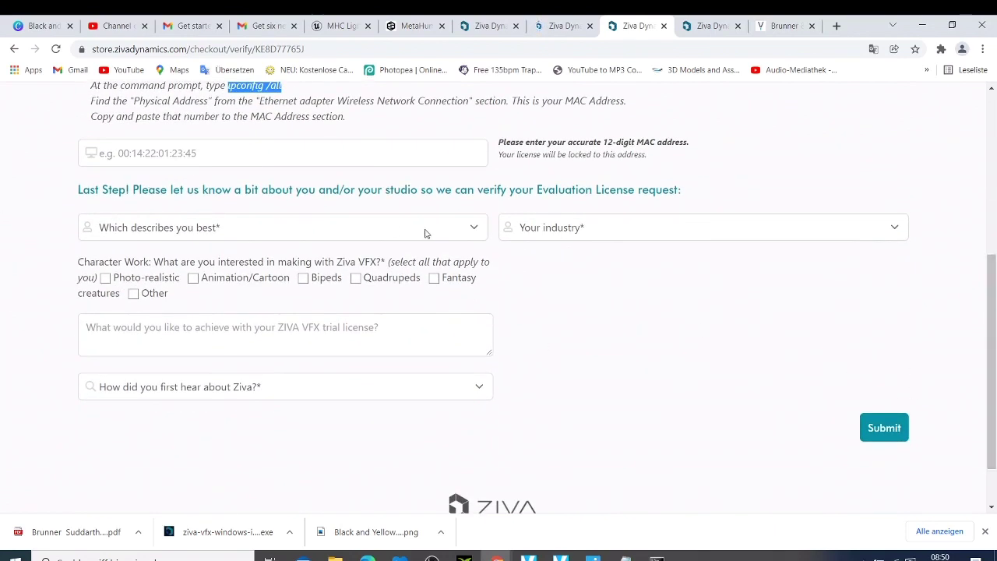
pyautogui.click(195, 25)
# - Scroll to the top of the 'Get started with Ziva VFX!' email
pyautogui.scroll(3, 327, 294)
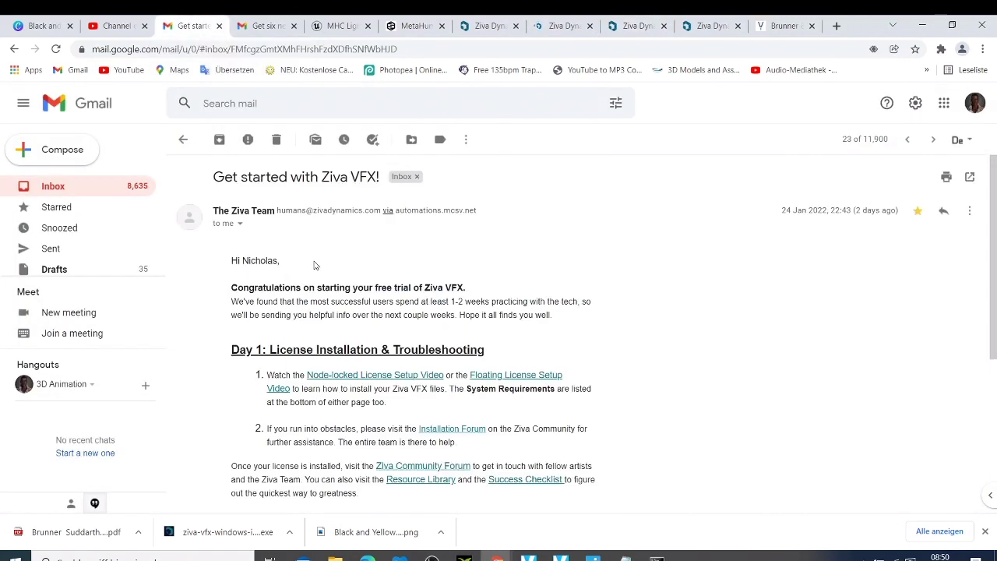